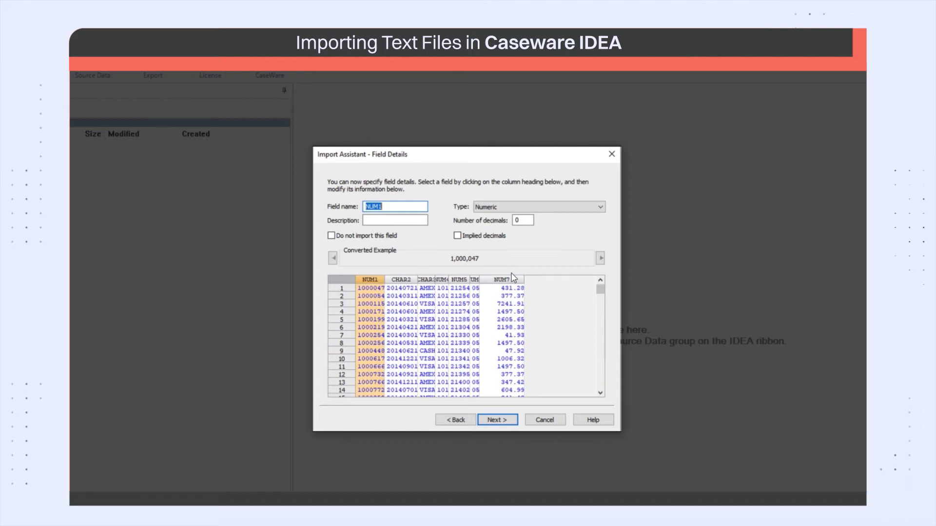
Step: Define the first column as the Character field INV_NO with the description Invoice Number
{"action": "type", "text": "INV_NO"}
{"action": "key", "text": "Tab"}
{"action": "type", "text": "Invoice Number"}
{"action": "left_click", "coordinate": [538, 206]}
{"action": "left_click", "coordinate": [483, 416]}
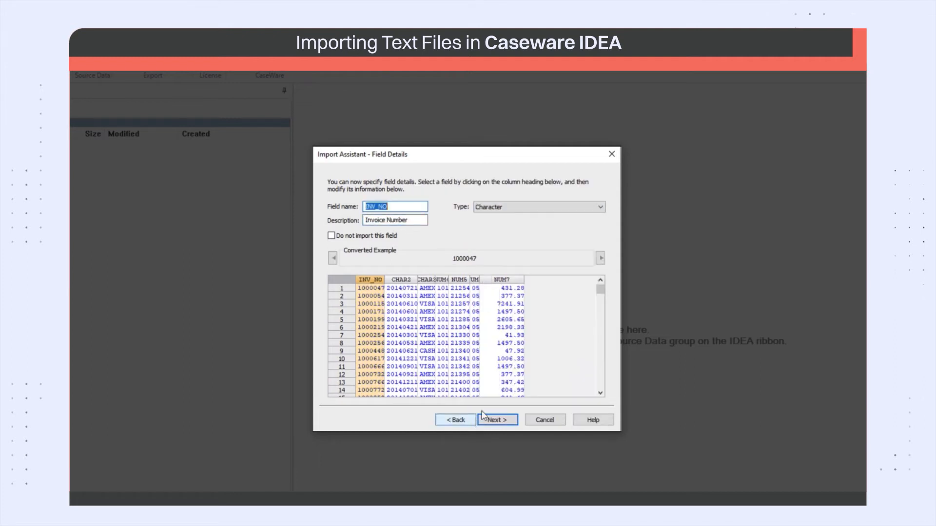
Step: Define the second column as the Date field TRANS_DATE with the description Transaction Date and the date mask YYYYMMDD
{"action": "left_click", "coordinate": [400, 279]}
{"action": "type", "text": "TRANS_DATE"}
{"action": "left_click", "coordinate": [394, 220]}
{"action": "type", "text": "Transaction Date"}
{"action": "left_click", "coordinate": [517, 207]}
{"action": "left_click", "coordinate": [507, 233]}
{"action": "type", "text": "YYYYMMDD"}
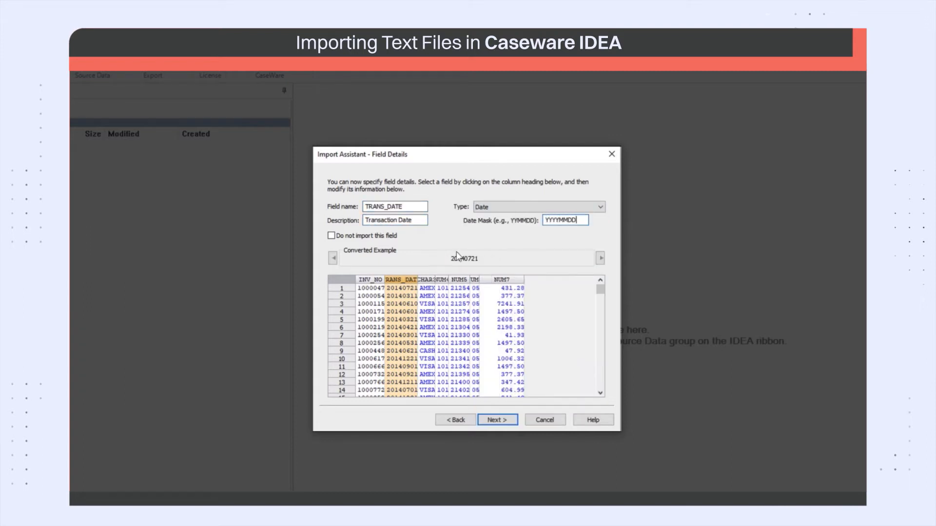
Step: Define the third column as the Character field PAY_TYPE with the description Payment Method
{"action": "left_click", "coordinate": [428, 279]}
{"action": "type", "text": "PAY_TYPE"}
{"action": "key", "text": "Tab"}
{"action": "type", "text": "payment Menthod"}
{"action": "key", "text": "Left"}
{"action": "key", "text": "Left"}
{"action": "key", "text": "Left"}
{"action": "key", "text": "Left"}
{"action": "key", "text": "BackSpace"}
{"action": "key", "text": "Home"}
{"action": "key", "text": "Delete"}
{"action": "type", "text": "P"}
{"action": "left_click", "coordinate": [489, 210]}
{"action": "left_click", "coordinate": [489, 218]}
Step: Define the fourth column as the Character field SALES_ID with the description Salesperson ID
{"action": "left_click", "coordinate": [441, 280]}
{"action": "type", "text": "SALES_ID"}
{"action": "key", "text": "Tab"}
{"action": "type", "text": "salesperson ID"}
{"action": "left_click", "coordinate": [369, 221]}
{"action": "key", "text": "BackSpace"}
{"action": "type", "text": "S"}
{"action": "left_click", "coordinate": [601, 207]}
{"action": "left_click", "coordinate": [552, 219]}
Step: Define the fifth column as the Character field CUST_NO with the description Customer Number
{"action": "left_click", "coordinate": [459, 280]}
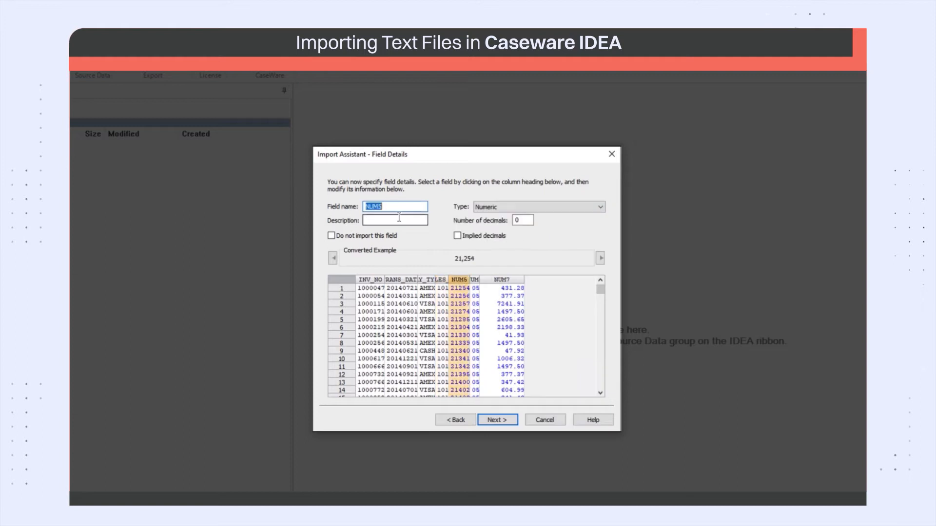
{"action": "type", "text": "CUST_NO"}
{"action": "key", "text": "Tab"}
{"action": "type", "text": "Customer Number"}
{"action": "left_click", "coordinate": [498, 208]}
{"action": "left_click", "coordinate": [485, 225]}
Step: Define the sixth column as the Character field PROD_CODE with the description Product Code
{"action": "left_click", "coordinate": [476, 279]}
{"action": "type", "text": "PROD_CODE"}
{"action": "key", "text": "Tab"}
{"action": "type", "text": "Product Code"}
{"action": "left_click", "coordinate": [549, 211]}
{"action": "left_click", "coordinate": [526, 217]}
Step: Define the last column as the numeric field AMOUNT with the description Transaction Amount
{"action": "left_click", "coordinate": [502, 280]}
{"action": "type", "text": "AMOUNT"}
{"action": "key", "text": "Tab"}
{"action": "type", "text": "Transaction Amount"}
{"action": "left_click", "coordinate": [549, 207]}
{"action": "left_click", "coordinate": [536, 215]}
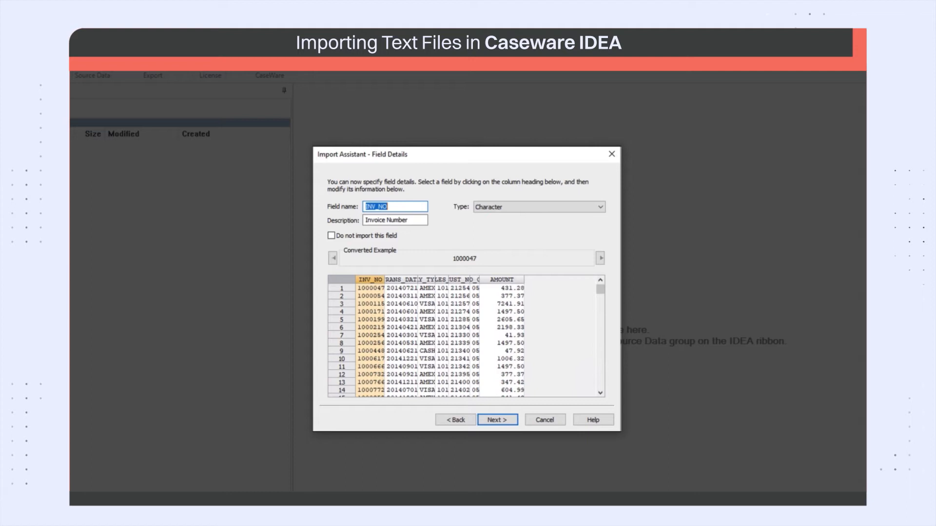
Step: Without adding fields or criteria, import the file with field statistics generated and the database name sales Transactions
{"action": "left_click", "coordinate": [513, 424]}
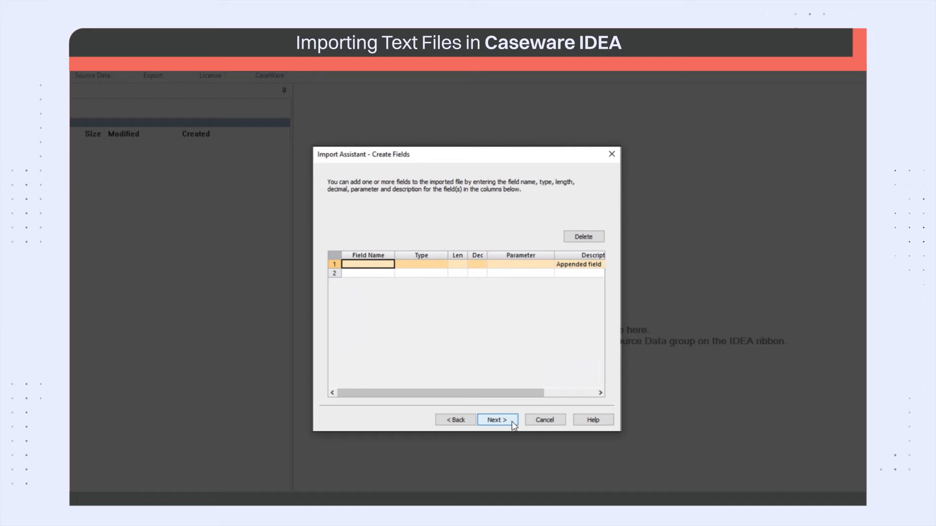
{"action": "left_click", "coordinate": [512, 422]}
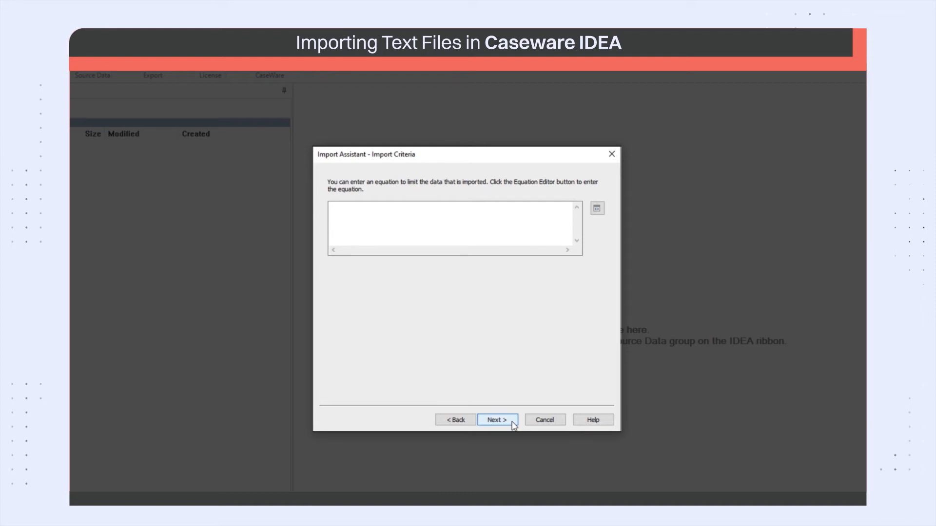
{"action": "left_click", "coordinate": [502, 422]}
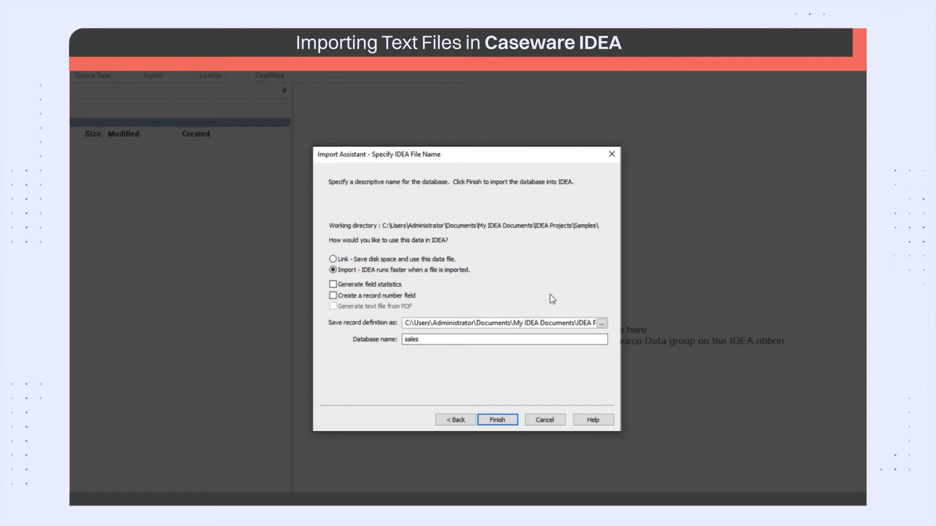
{"action": "left_click", "coordinate": [334, 286]}
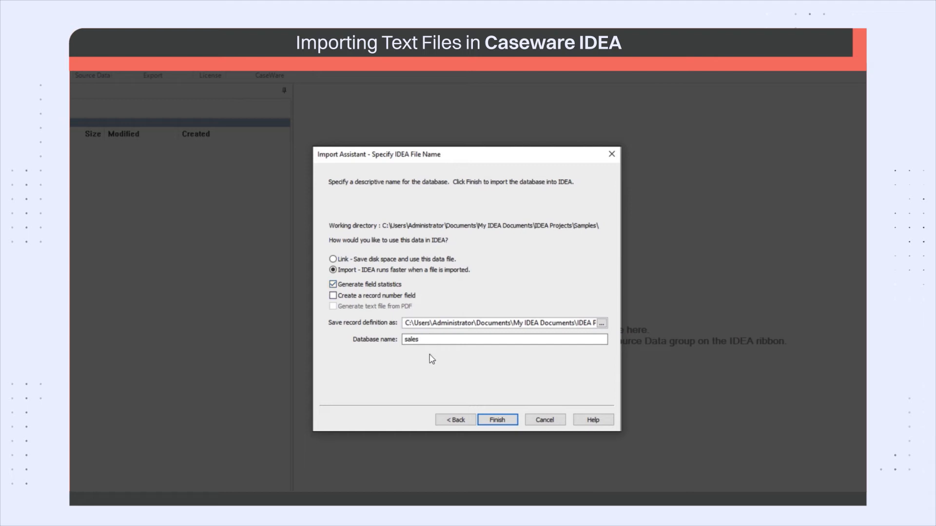
{"action": "left_click", "coordinate": [430, 338]}
{"action": "type", "text": "Transactions"}
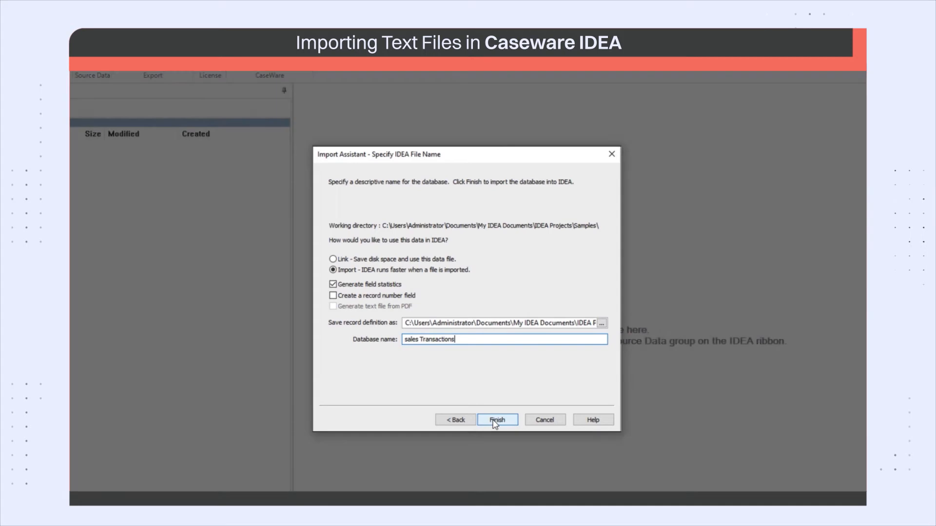
{"action": "left_click", "coordinate": [495, 421]}
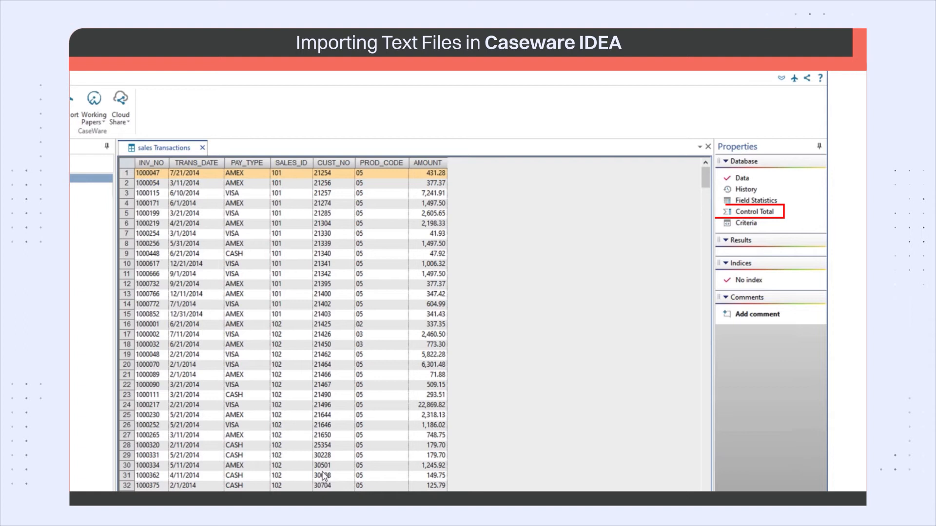
Step: Set AMOUNT as the control total field of the sales Transactions database and close the database
{"action": "left_click", "coordinate": [753, 213]}
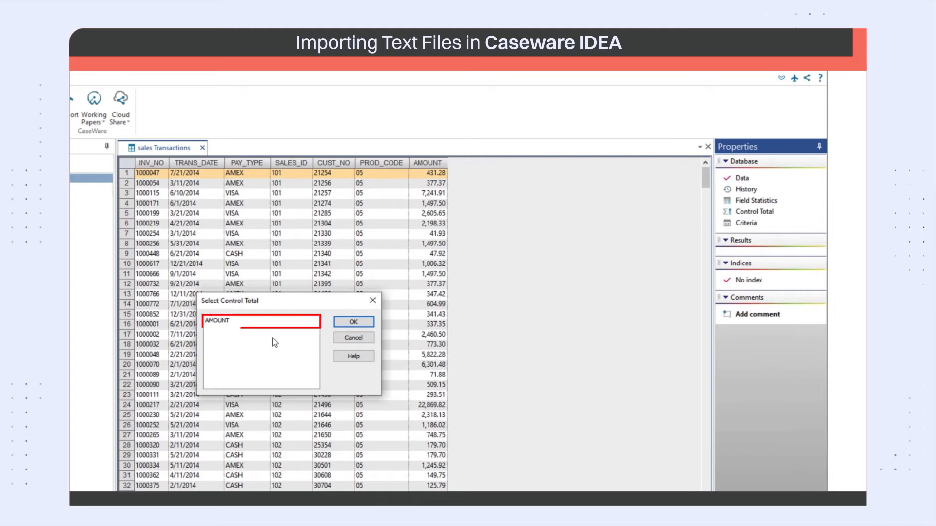
{"action": "left_click", "coordinate": [227, 323]}
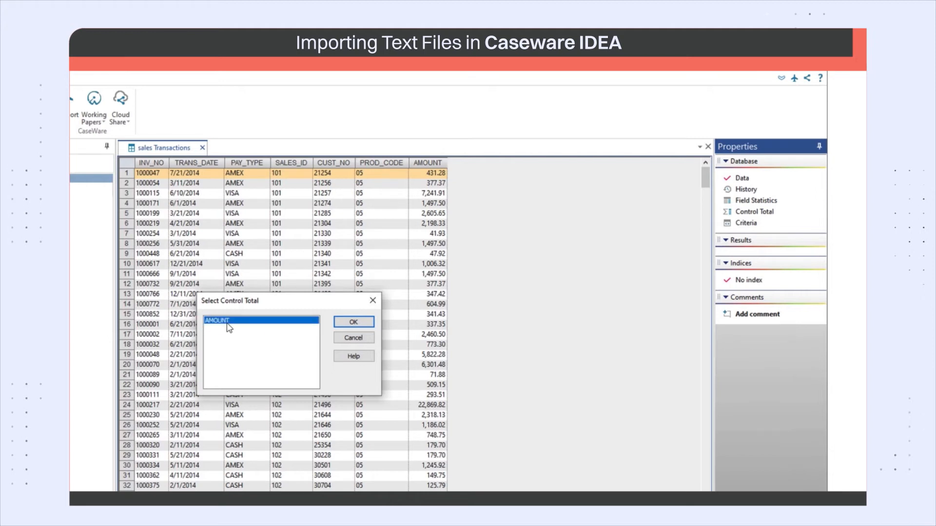
{"action": "left_click", "coordinate": [355, 325]}
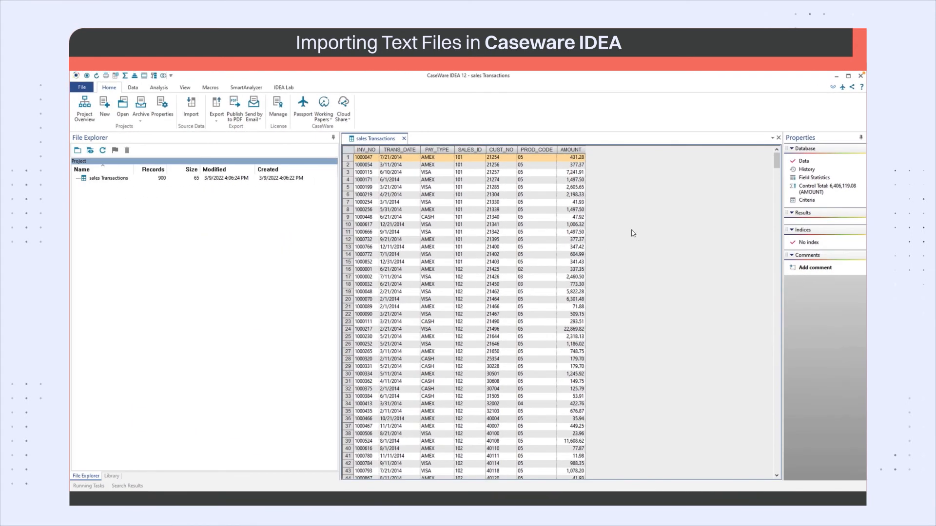
{"action": "left_click", "coordinate": [404, 139]}
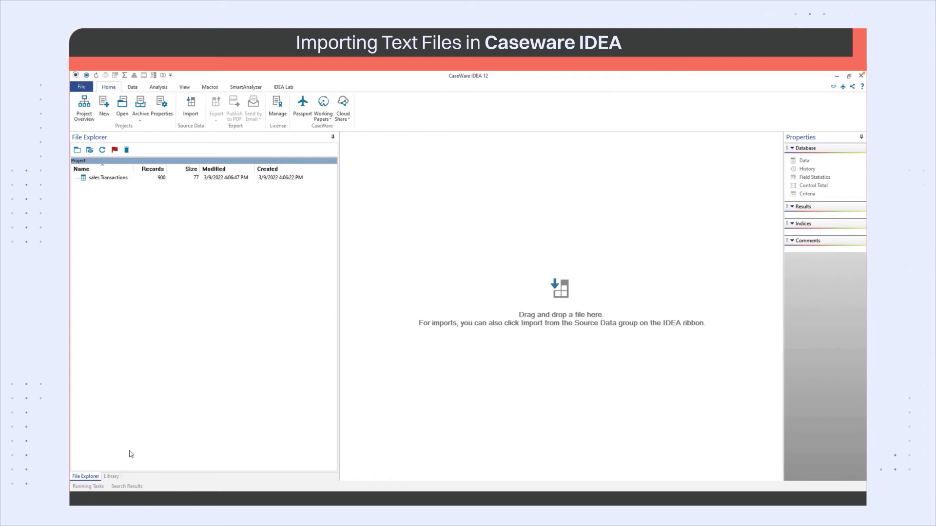
Step: Start importing the Delimited CSV file from the Source Files.ILB folder as Text and accept the Delimited file type
{"action": "left_click", "coordinate": [119, 498]}
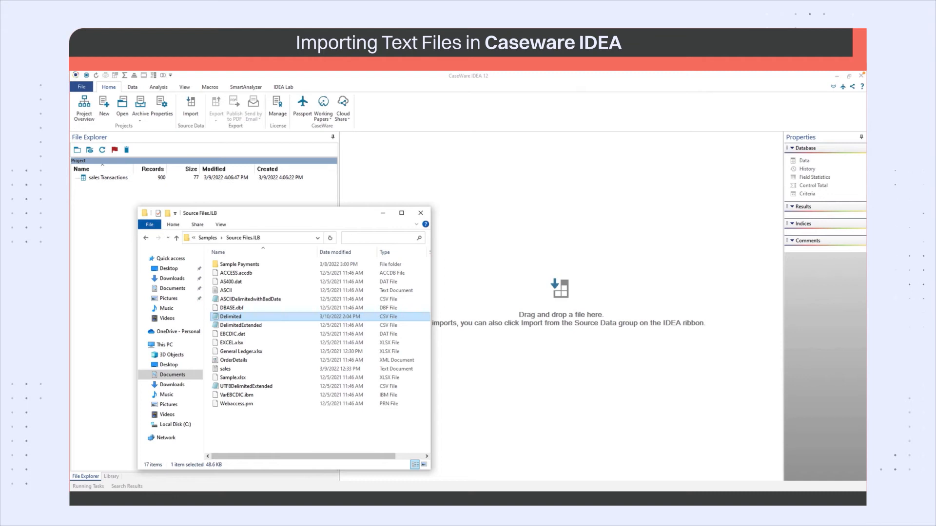
{"action": "left_click_drag", "start_coordinate": [249, 320], "coordinate": [484, 311]}
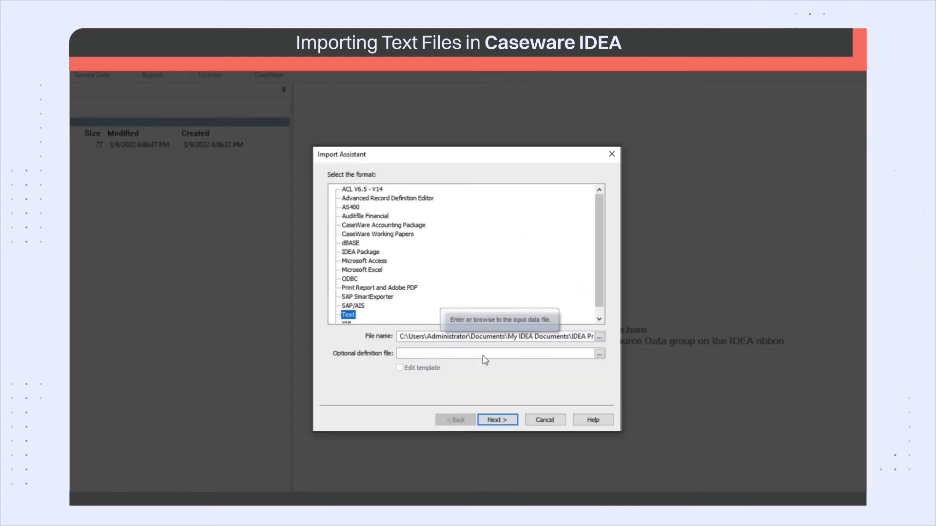
{"action": "left_click", "coordinate": [494, 420]}
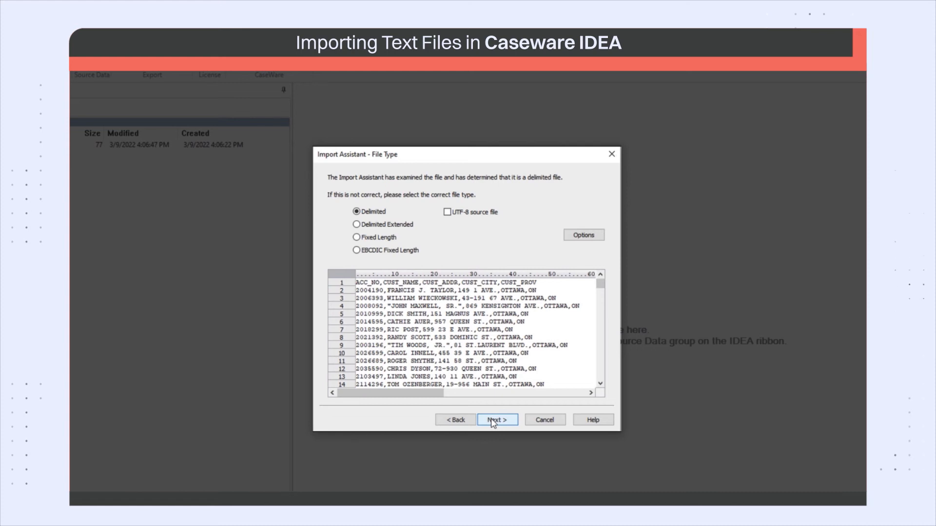
{"action": "left_click", "coordinate": [491, 420]}
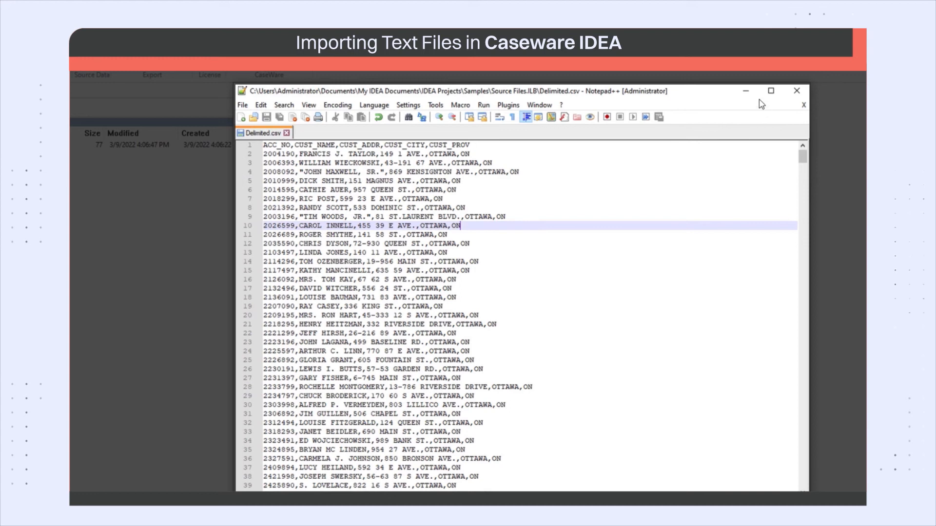
Step: Examine the raw contents of Delimited.csv in Notepad++, focusing on the separators and the quoted customer name in line 4
{"action": "left_click", "coordinate": [745, 91]}
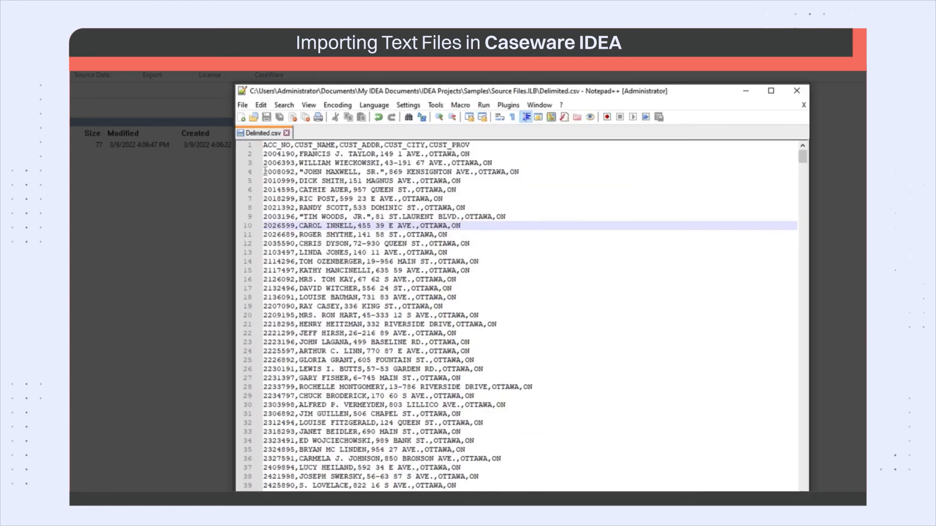
{"action": "left_click_drag", "start_coordinate": [265, 172], "coordinate": [522, 174]}
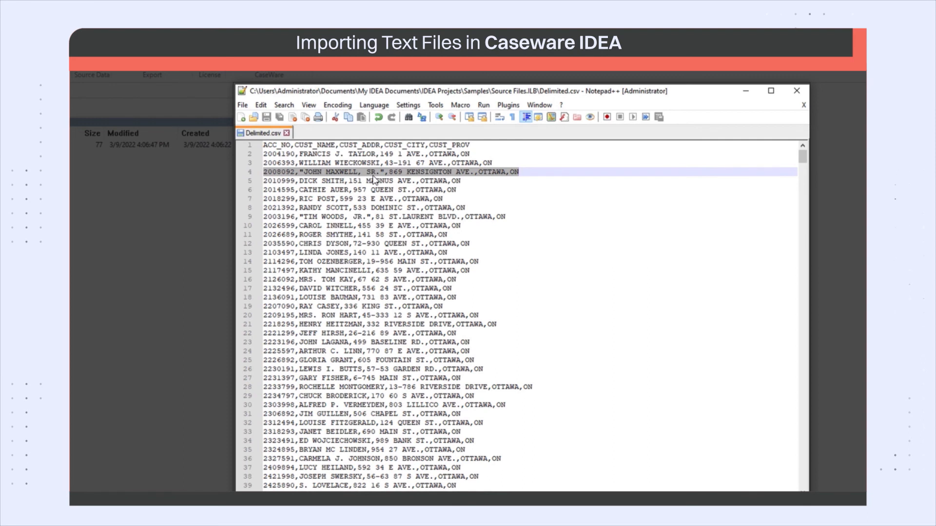
{"action": "left_click", "coordinate": [745, 91]}
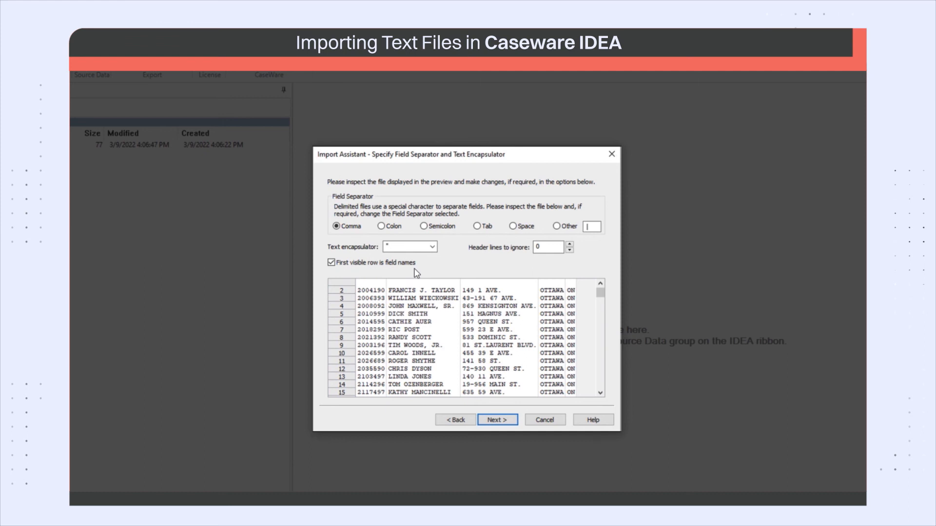
Step: Preview the data without the first visible row as field names, restore that option and continue to the field details
{"action": "left_click", "coordinate": [332, 263]}
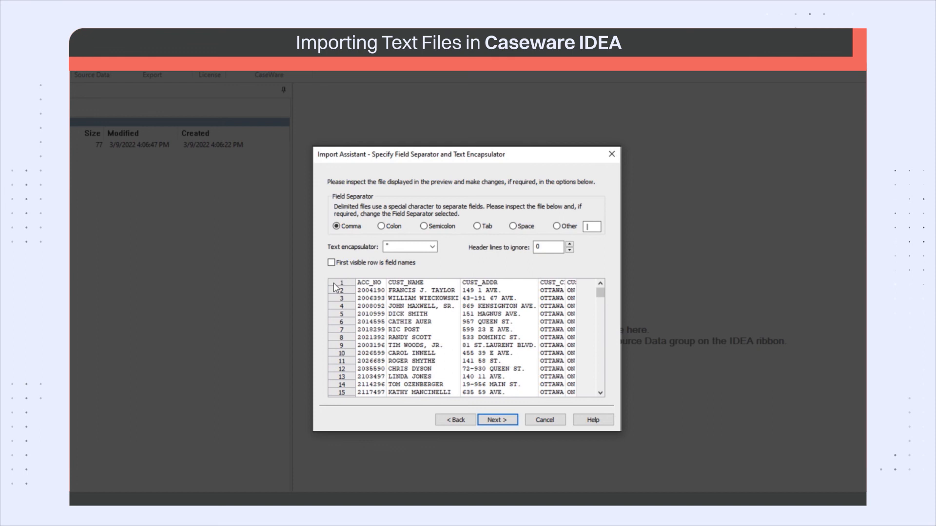
{"action": "left_click", "coordinate": [331, 263]}
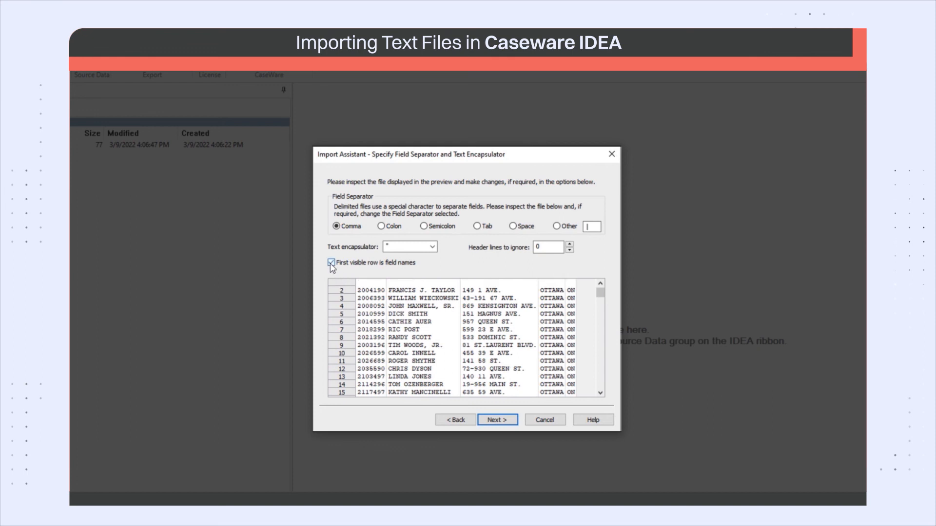
{"action": "left_click", "coordinate": [496, 421]}
{"action": "left_click", "coordinate": [497, 424]}
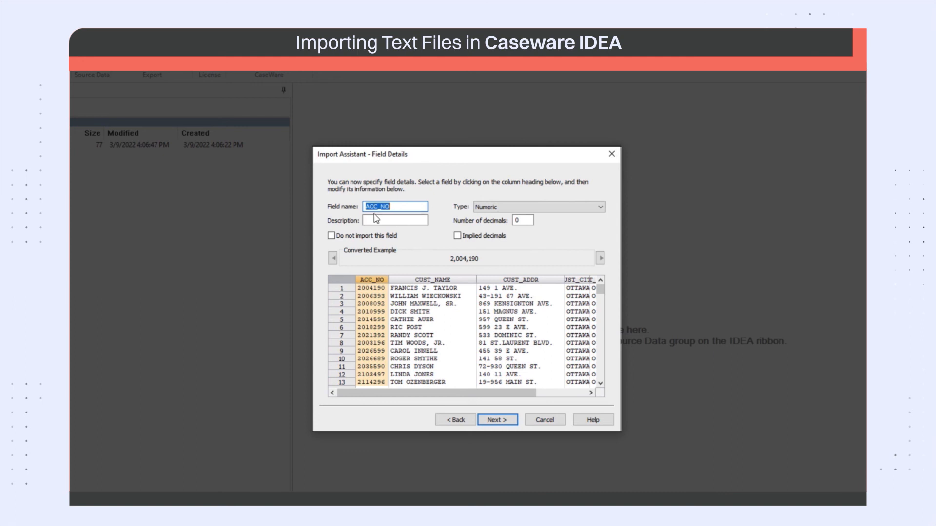
Step: Set the ACC_NO field's type to Character and check the details of CUST_NAME, CUST_ADDR and CUST_CITY
{"action": "left_click", "coordinate": [496, 208]}
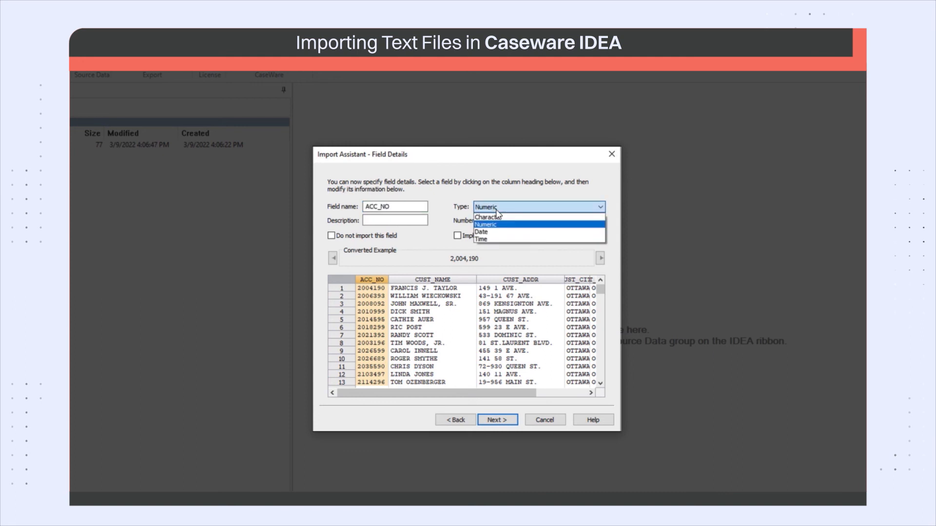
{"action": "left_click", "coordinate": [495, 218]}
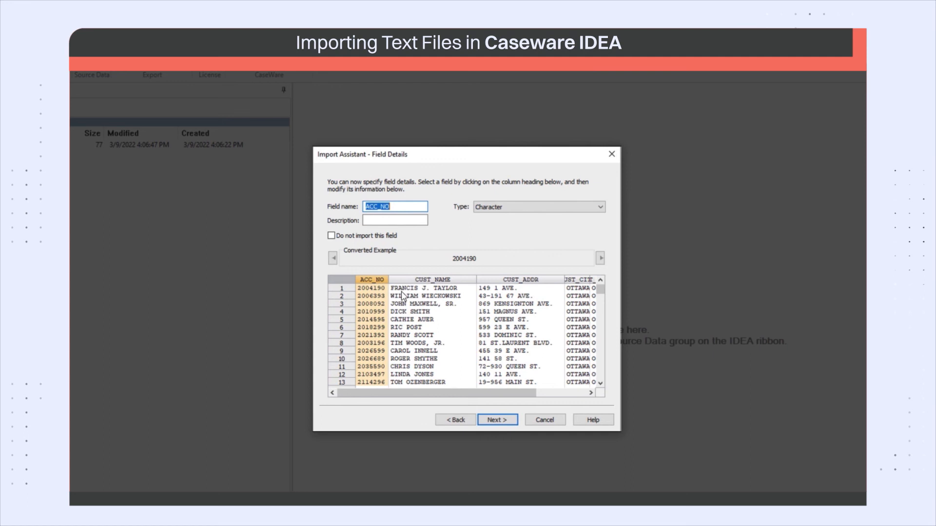
{"action": "left_click", "coordinate": [449, 279]}
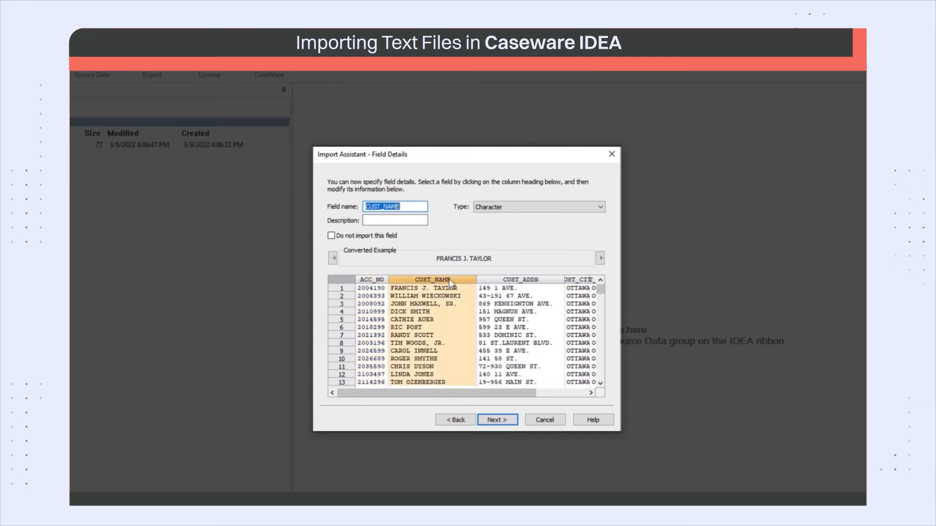
{"action": "left_click", "coordinate": [513, 288]}
{"action": "left_click_drag", "start_coordinate": [487, 395], "coordinate": [558, 395]}
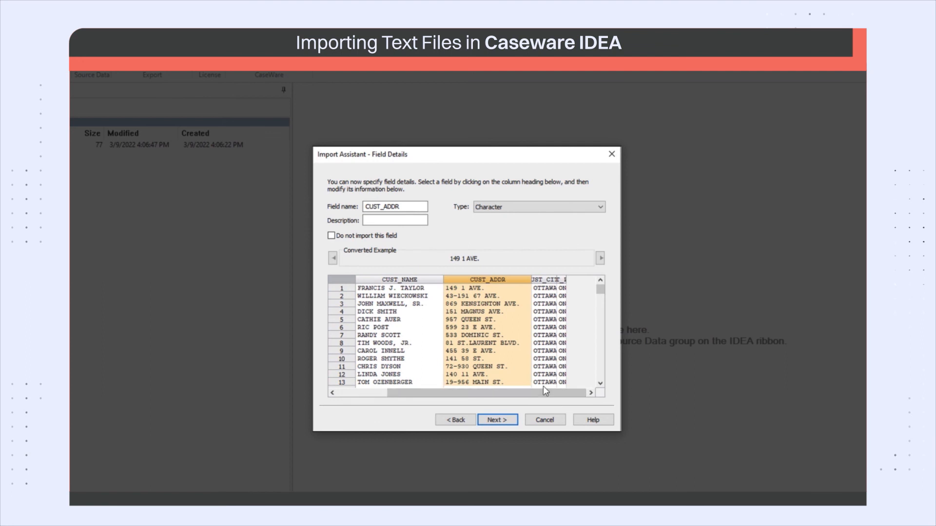
{"action": "left_click", "coordinate": [545, 287]}
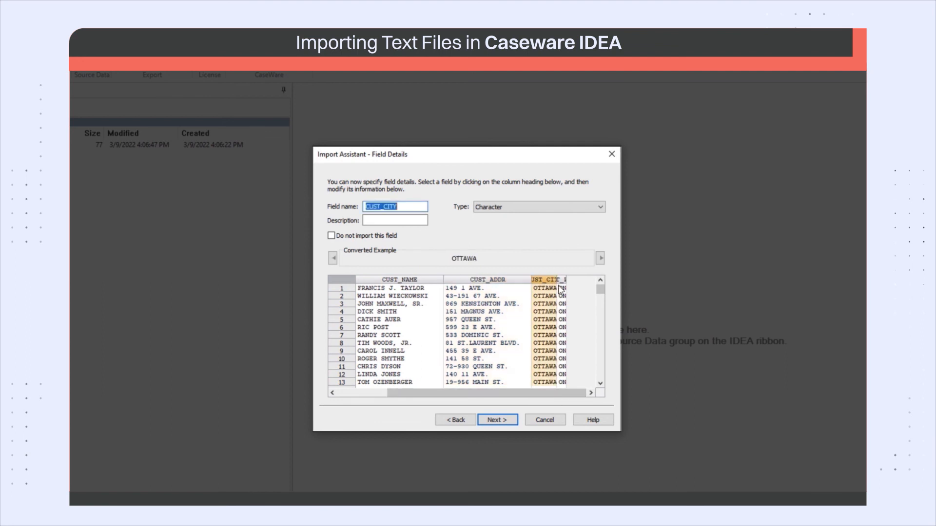
Step: Exclude the CUST_PROV field and complete the import as database Delimited without adding fields or criteria
{"action": "left_click", "coordinate": [561, 288]}
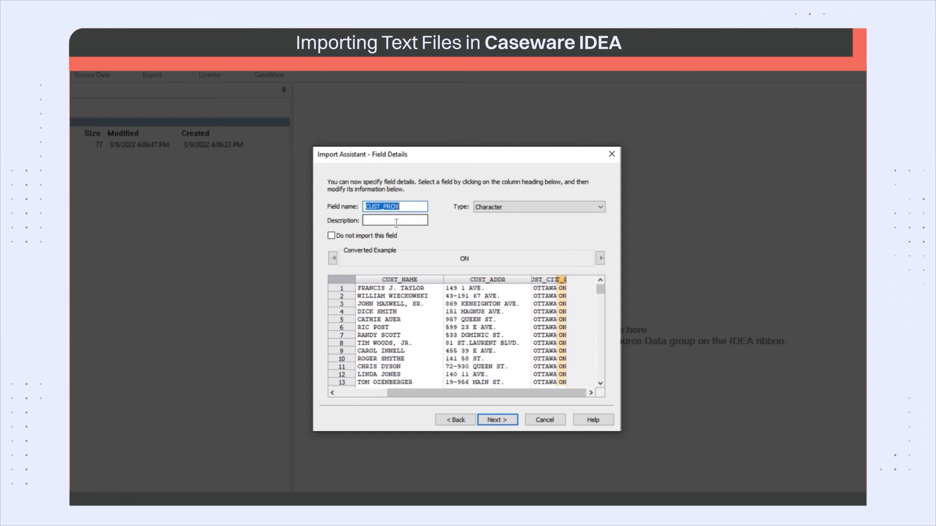
{"action": "left_click", "coordinate": [331, 238]}
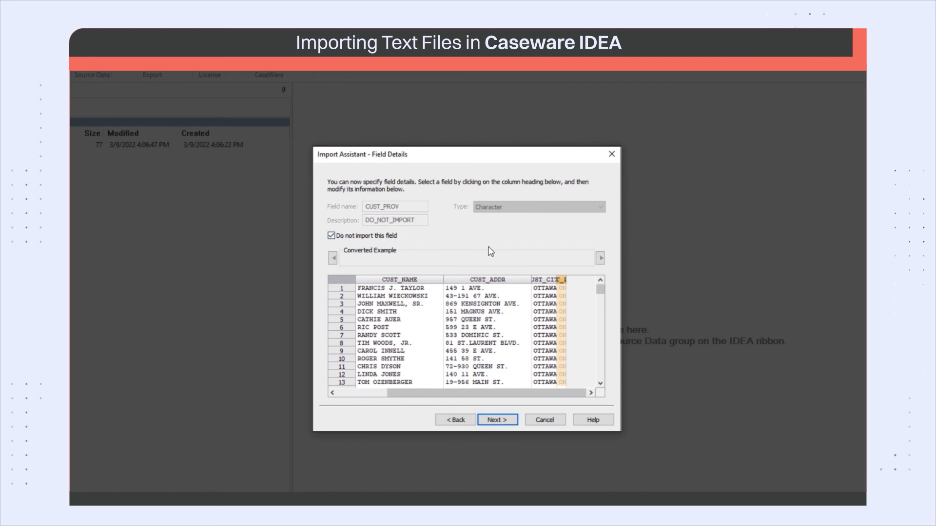
{"action": "left_click", "coordinate": [508, 421]}
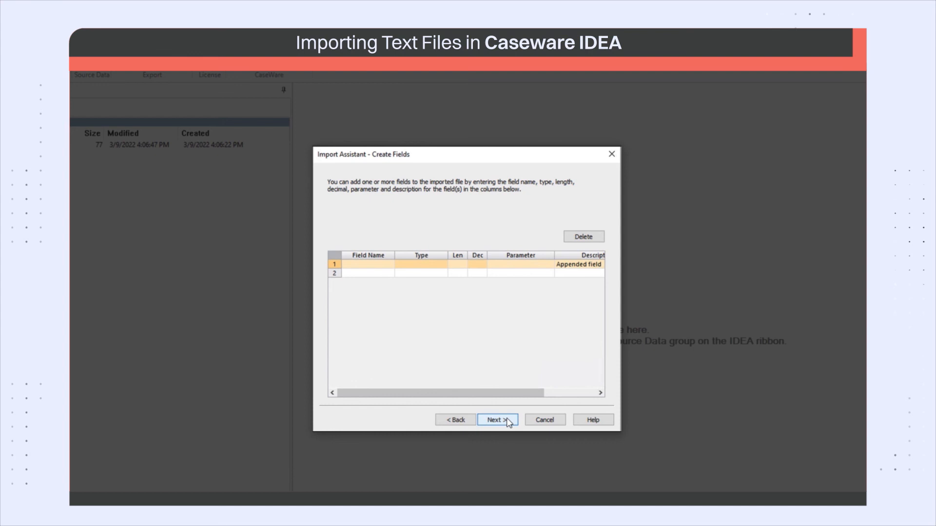
{"action": "left_click", "coordinate": [508, 422]}
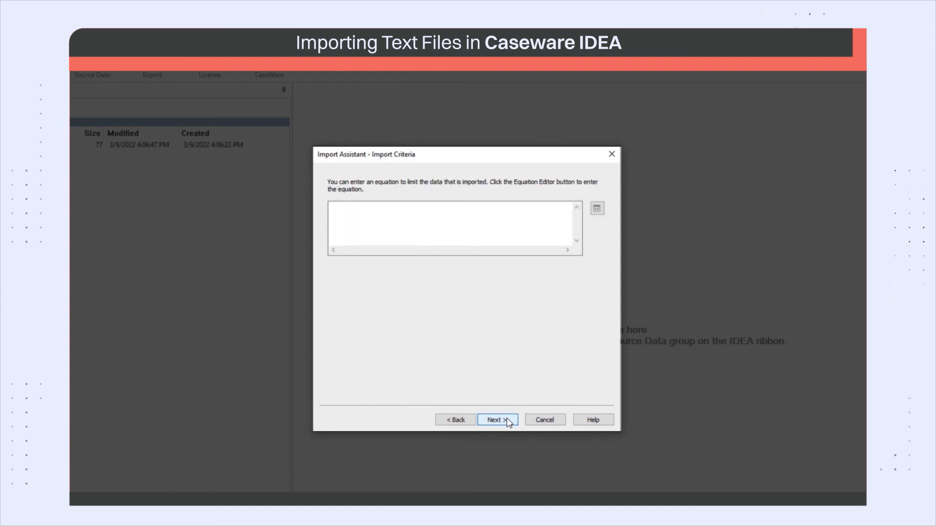
{"action": "left_click", "coordinate": [508, 421]}
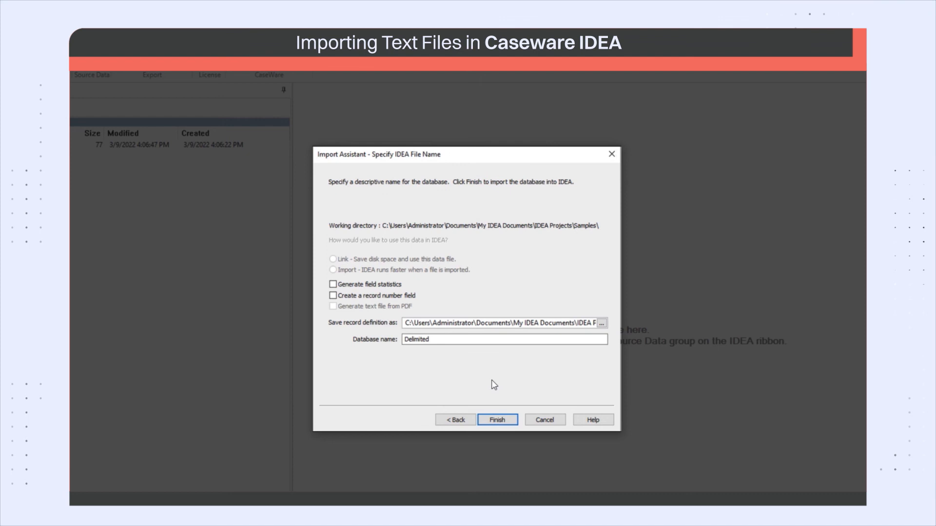
{"action": "left_click", "coordinate": [501, 427]}
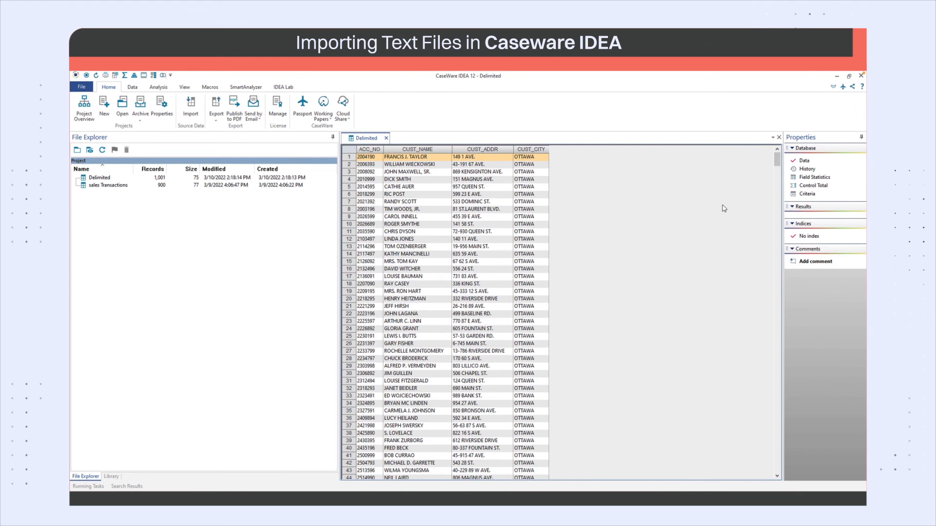
Step: Open the Delimited database's history and expand the Import Delimited File entry to examine its details
{"action": "left_click", "coordinate": [801, 171]}
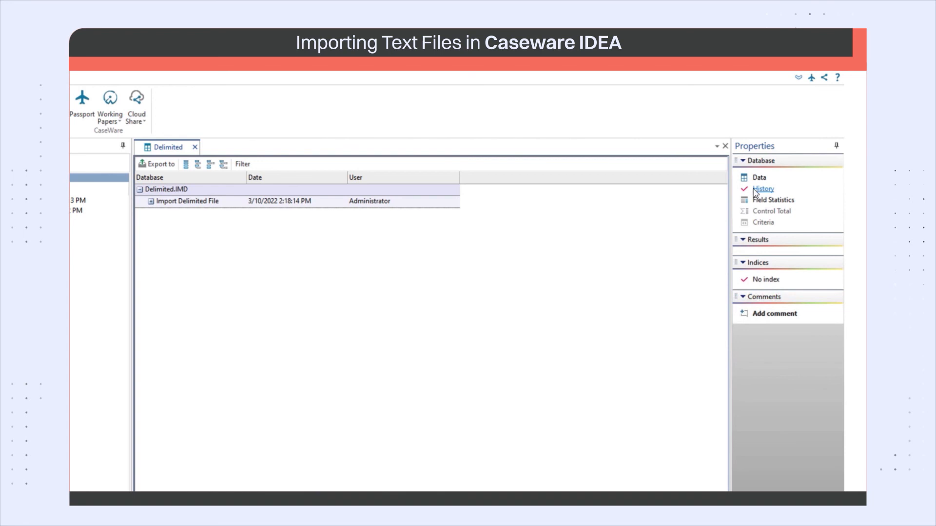
{"action": "double_click", "coordinate": [159, 204]}
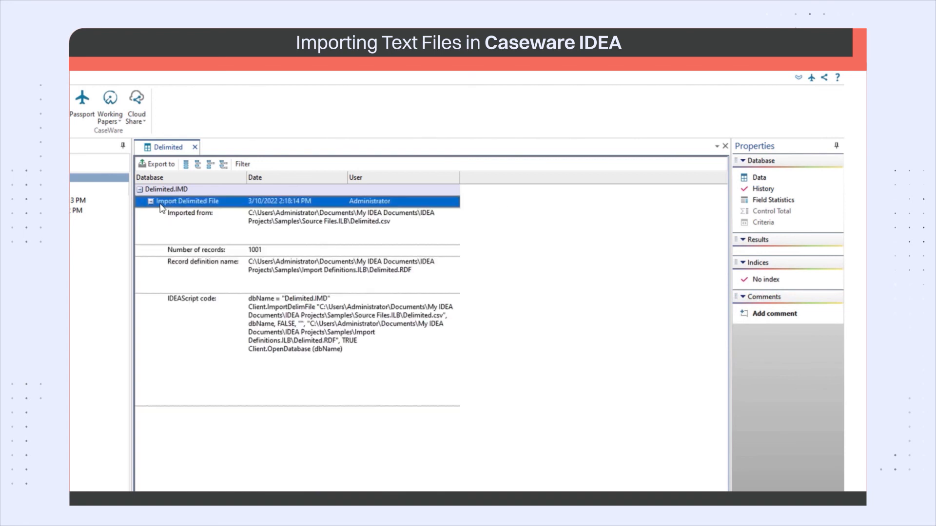